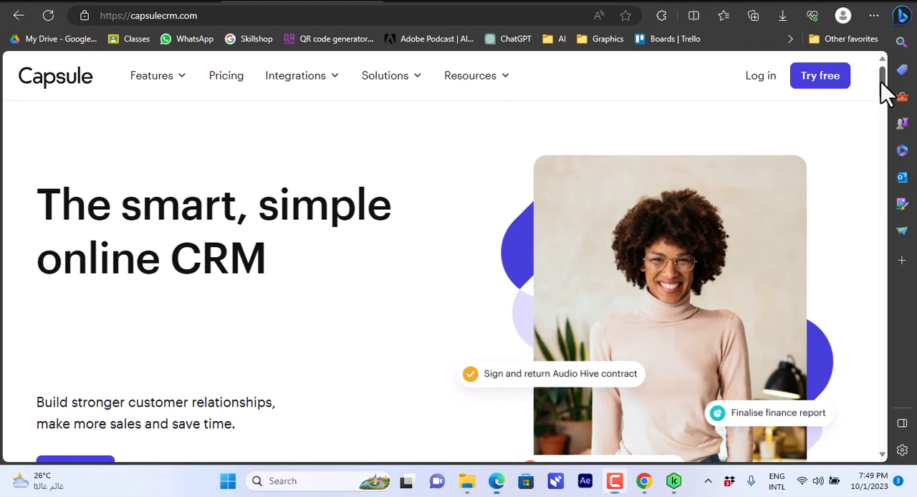
Look through the Capsule home page, including its overviews of features and supported integrations.
left_click_drag(882, 79, 881, 132)
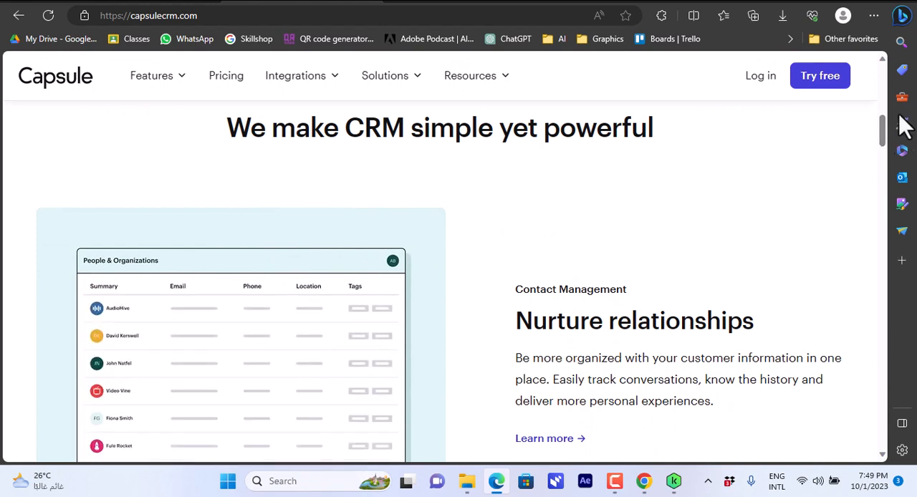
left_click_drag(883, 122, 882, 240)
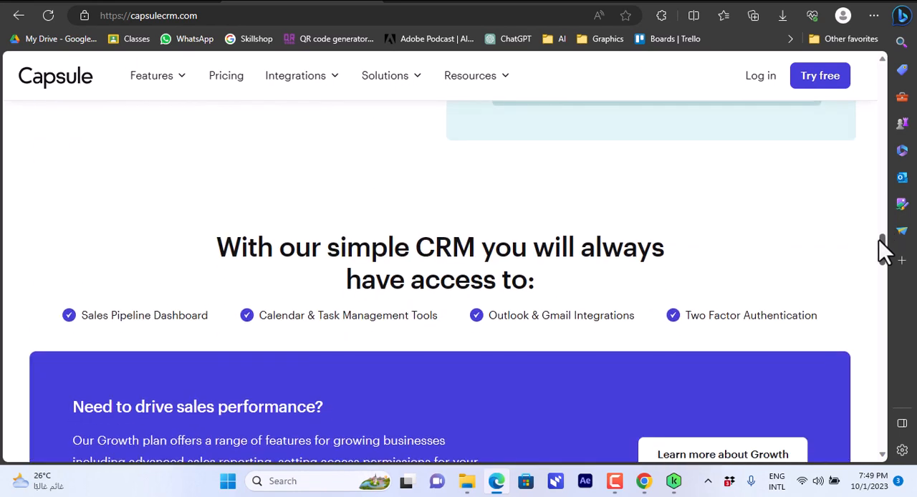
left_click_drag(882, 240, 873, 283)
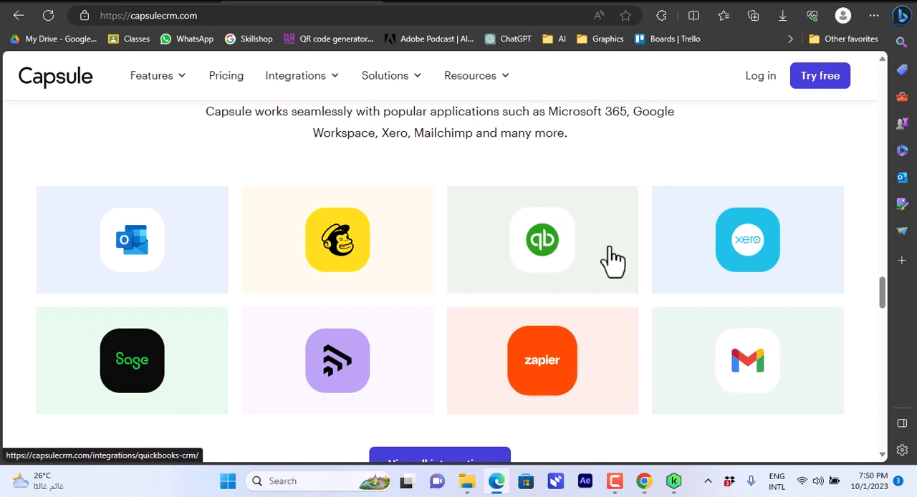
left_click_drag(886, 297, 881, 66)
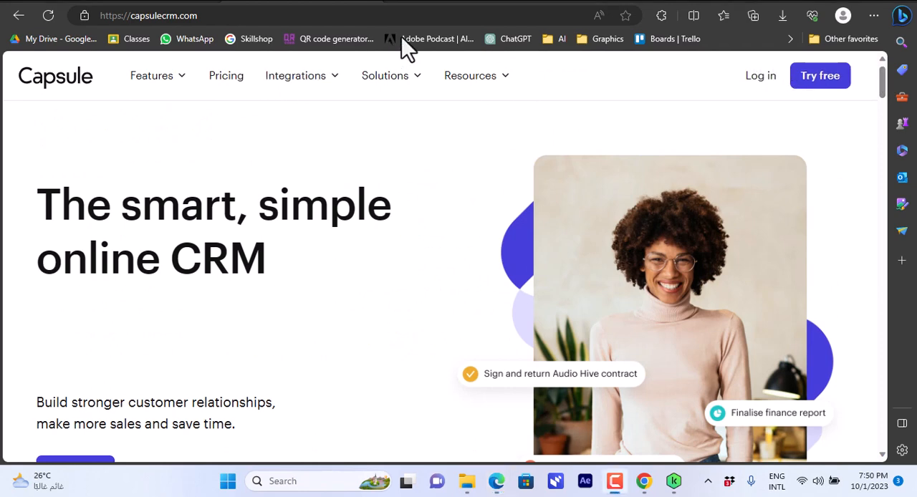
left_click(184, 78)
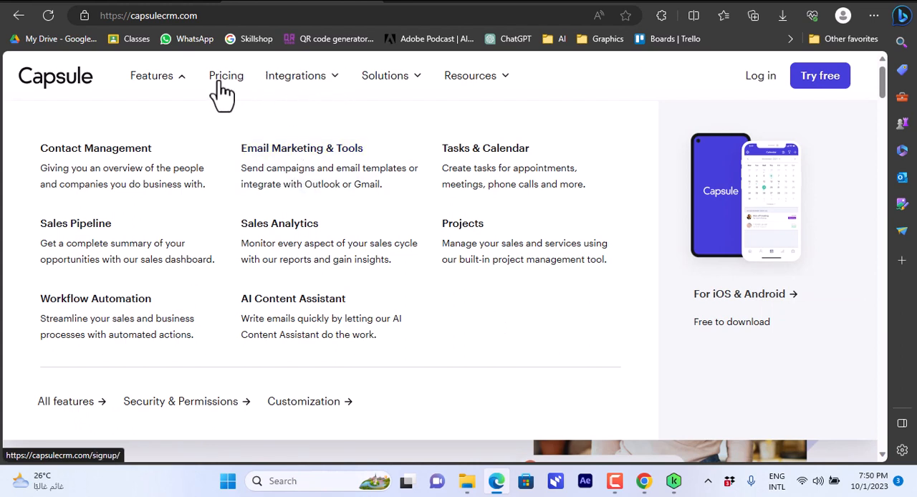
left_click(315, 85)
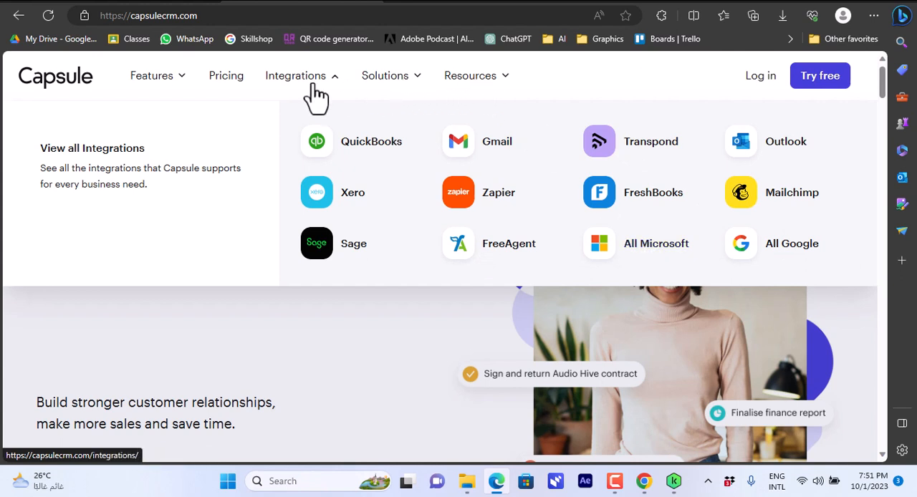
Open the pricing page and compare the plan prices under monthly and annual billing.
left_click(240, 89)
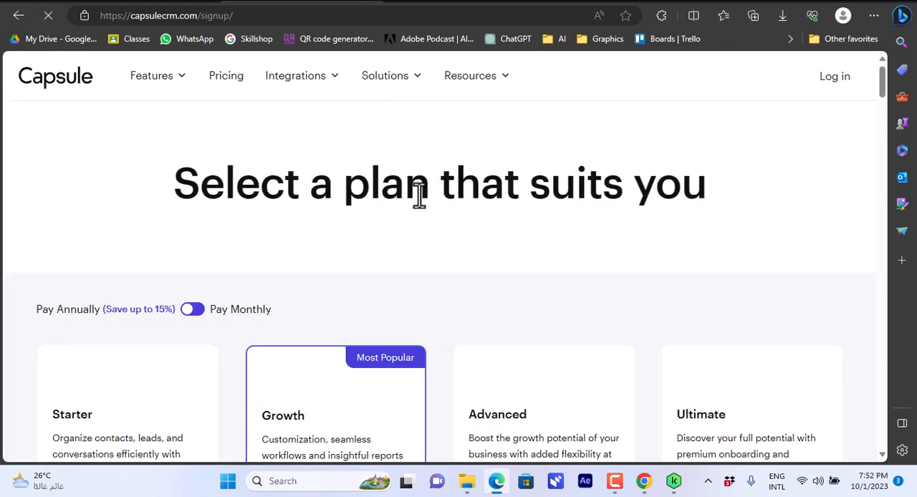
scroll(884, 102, "down", 1)
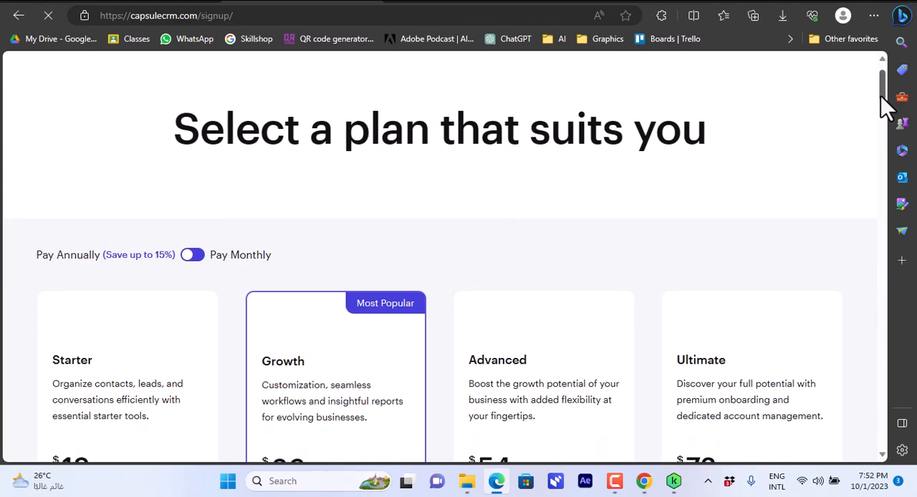
scroll(886, 109, "down", 2)
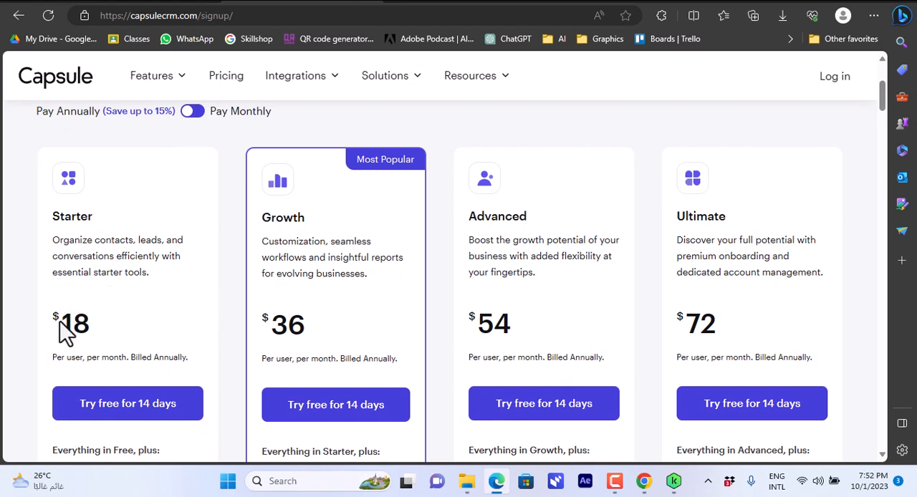
left_click(190, 116)
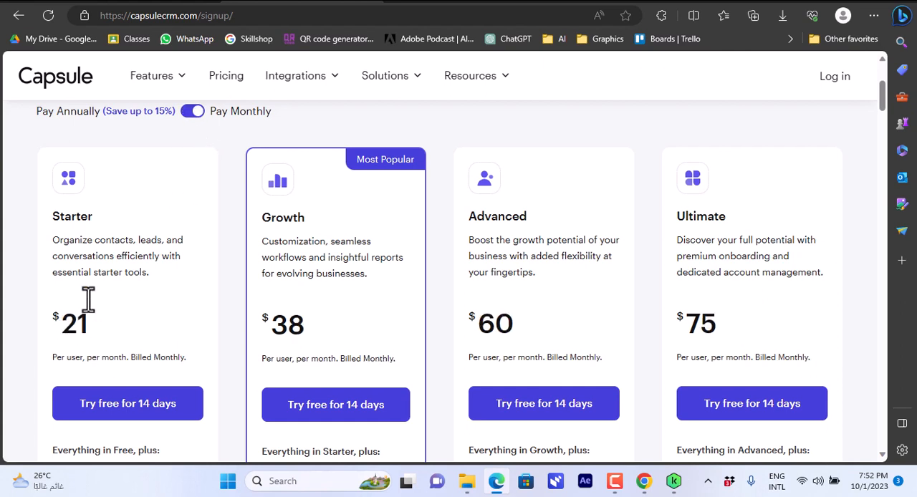
left_click(192, 115)
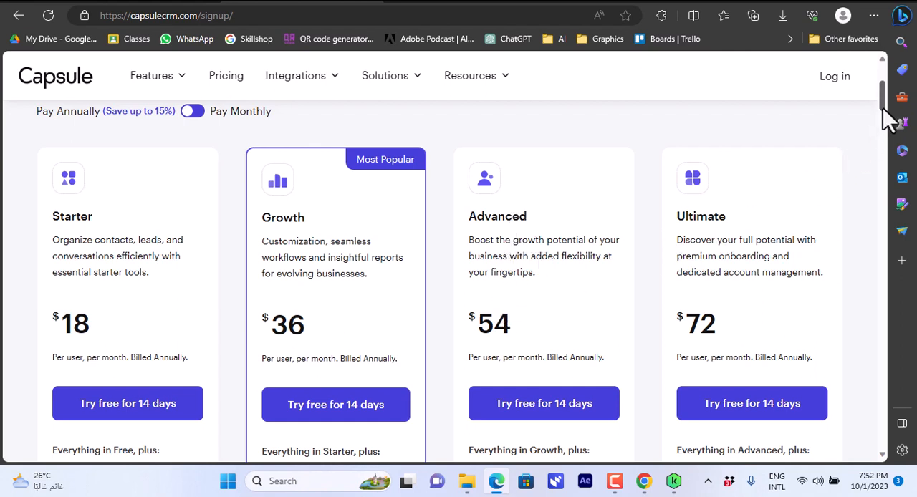
Examine what each paid plan and the Free plan include, down through the full feature comparison table.
scroll(882, 117, "down", 2)
scroll(889, 127, "down", 3)
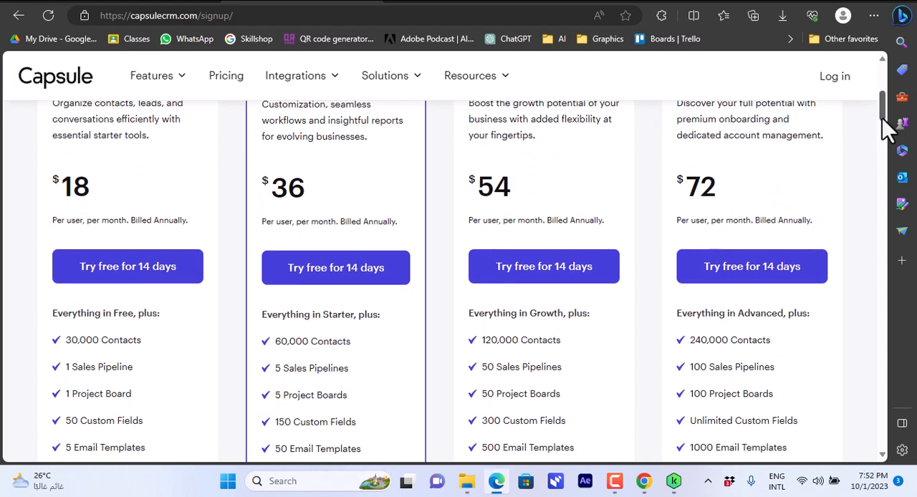
left_click_drag(889, 128, 882, 153)
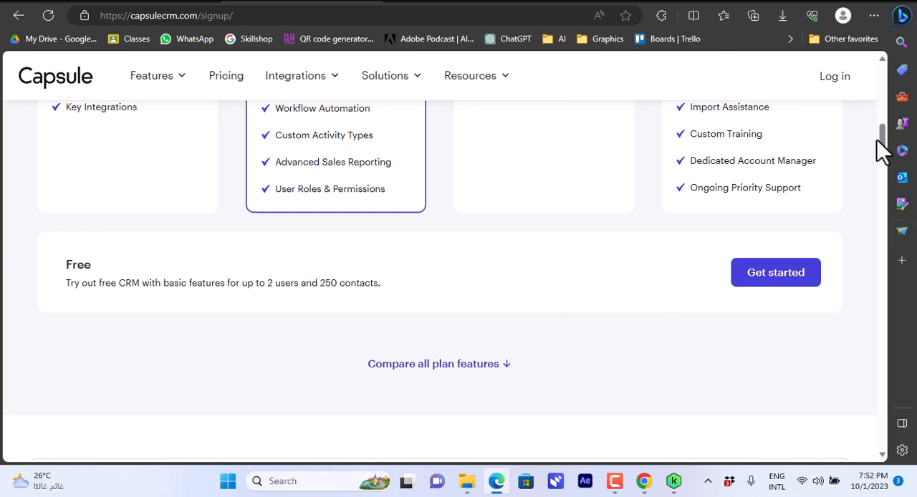
left_click_drag(880, 145, 882, 164)
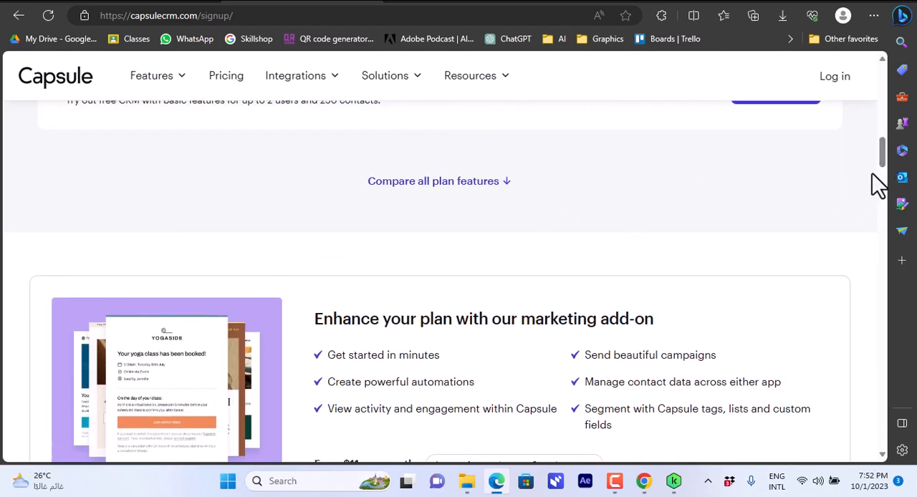
left_click_drag(883, 172, 881, 308)
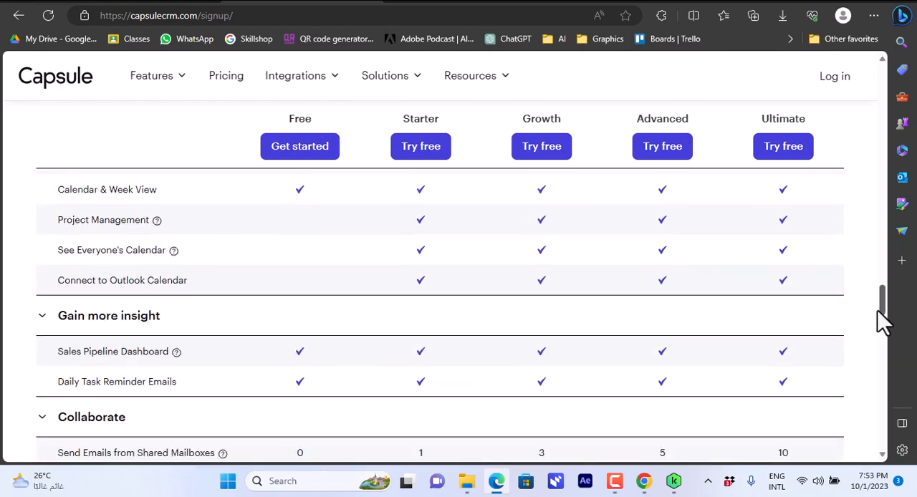
left_click_drag(883, 325, 887, 72)
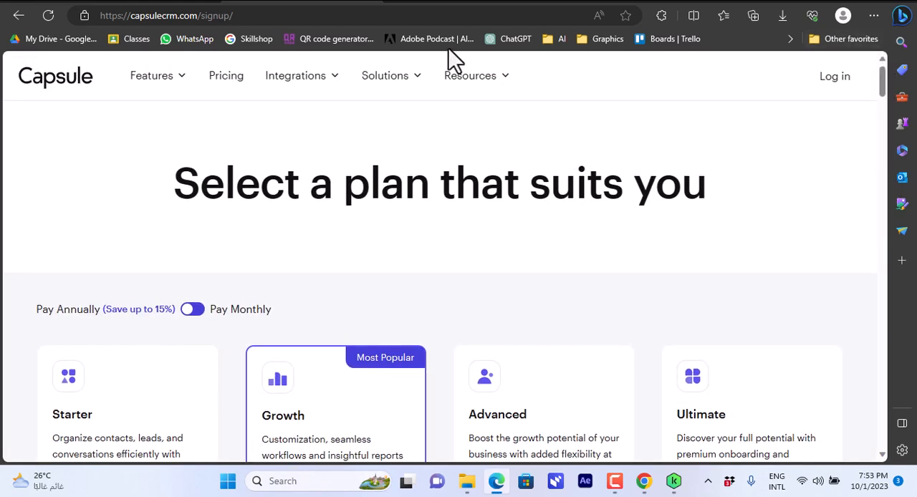
Return to the home page and sign up for the 14-day free trial of the Growth plan with a work email address.
left_click(54, 100)
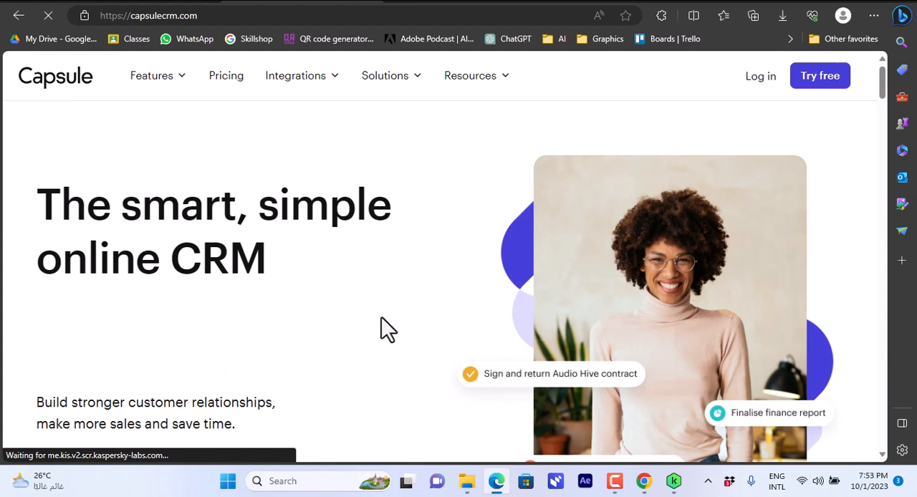
left_click(820, 76)
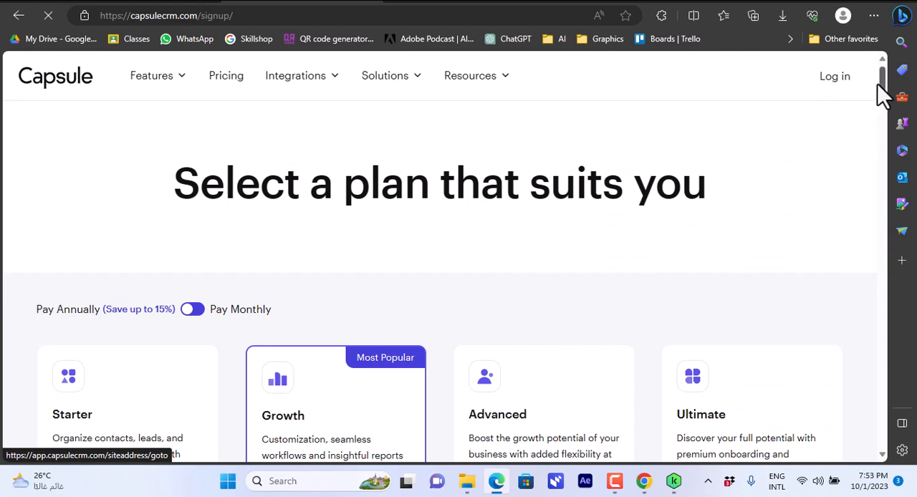
left_click_drag(883, 93, 884, 121)
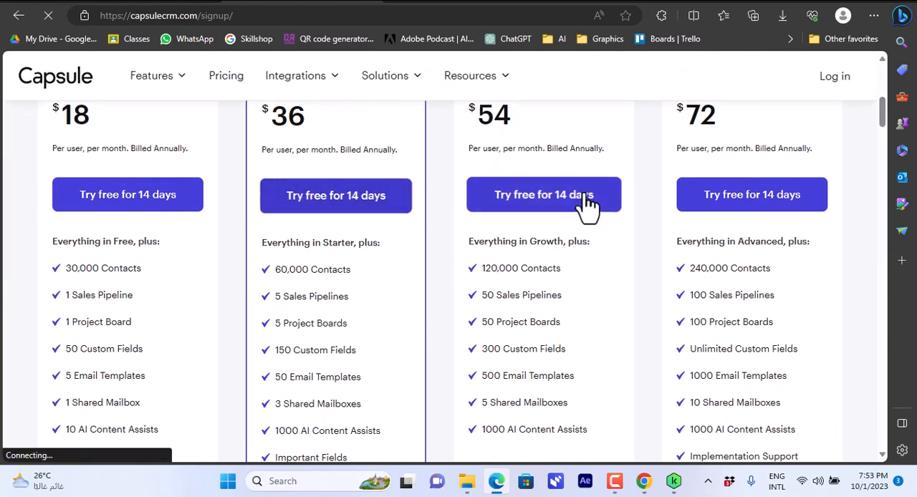
left_click_drag(886, 112, 885, 101)
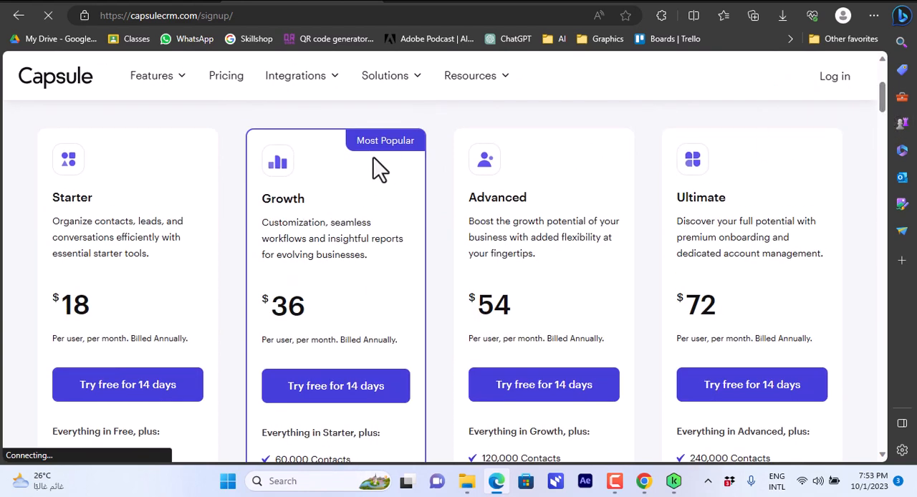
left_click(328, 390)
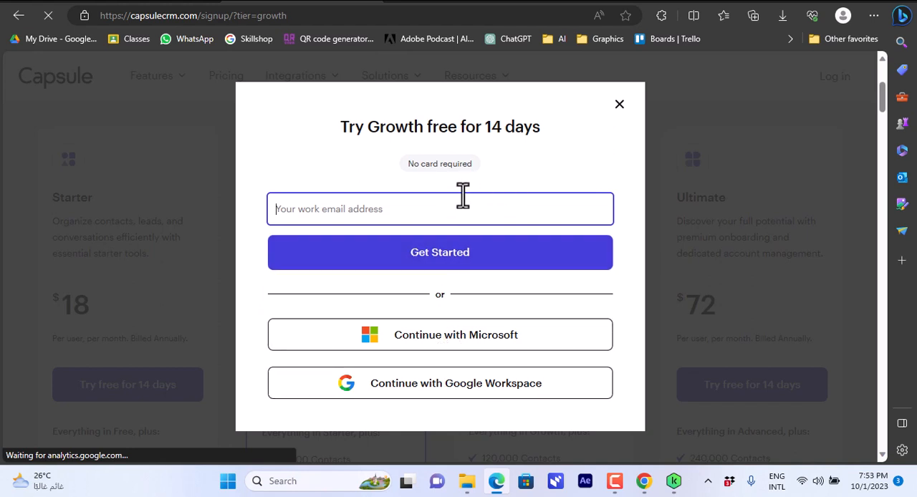
left_click(437, 262)
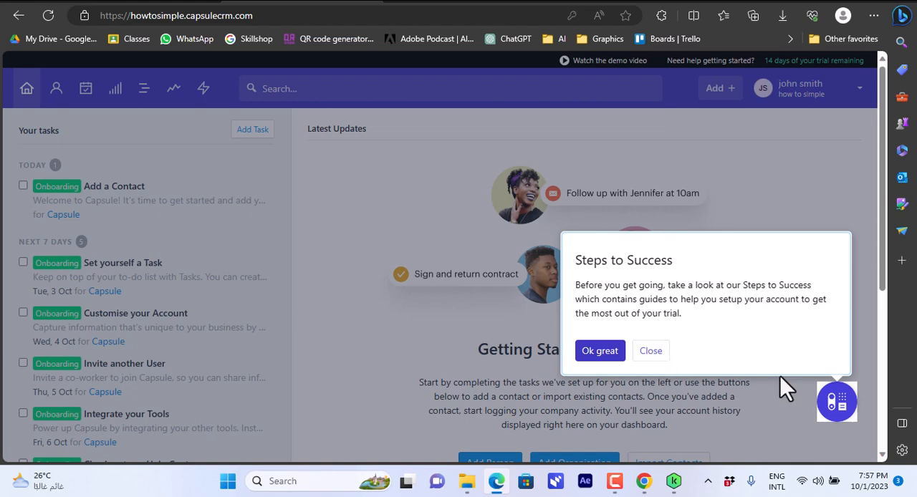
Dismiss the Steps to Success guide and create a task described as "urgent task", due 02/10/2023 at 01:00.
left_click(665, 360)
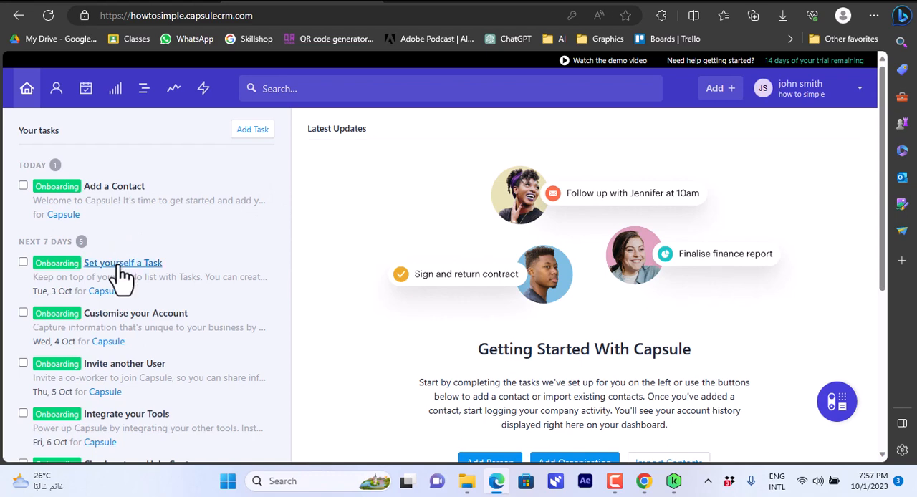
left_click(250, 132)
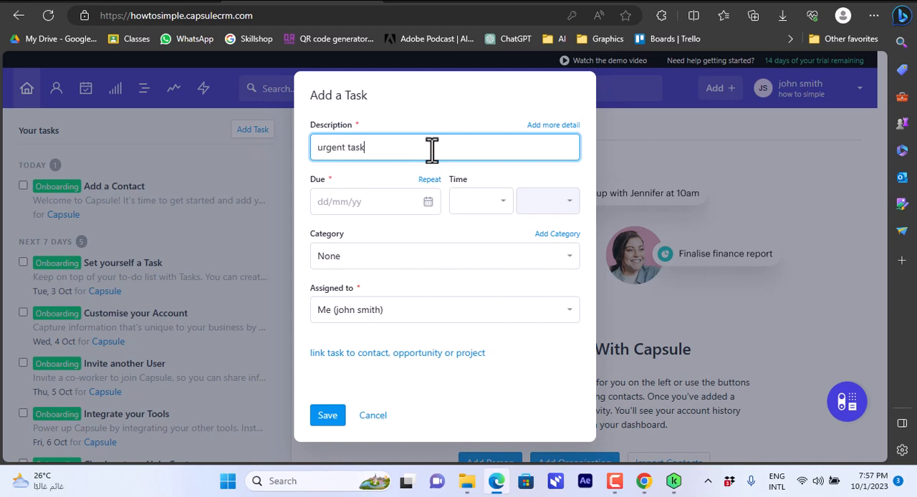
left_click(428, 201)
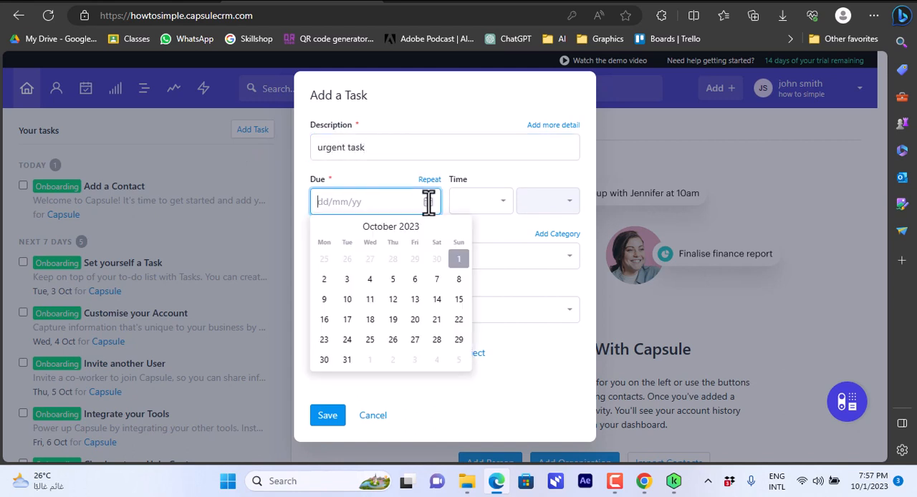
left_click(323, 279)
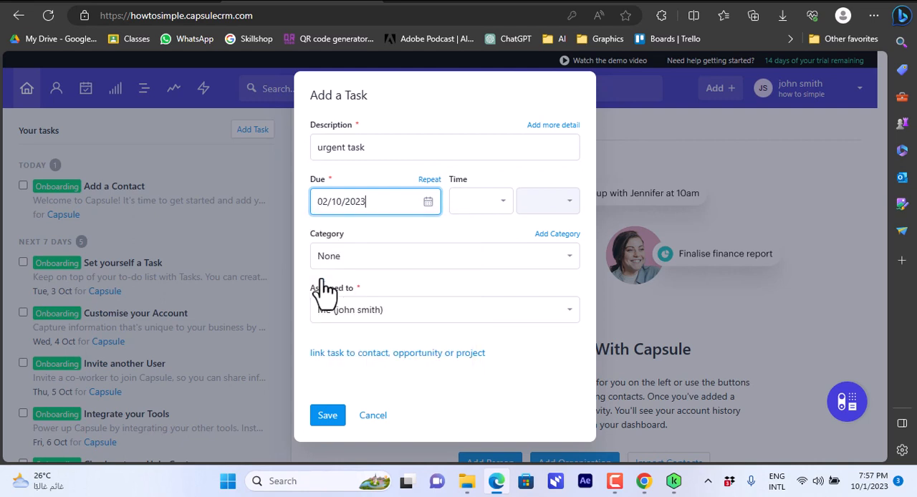
left_click(493, 204)
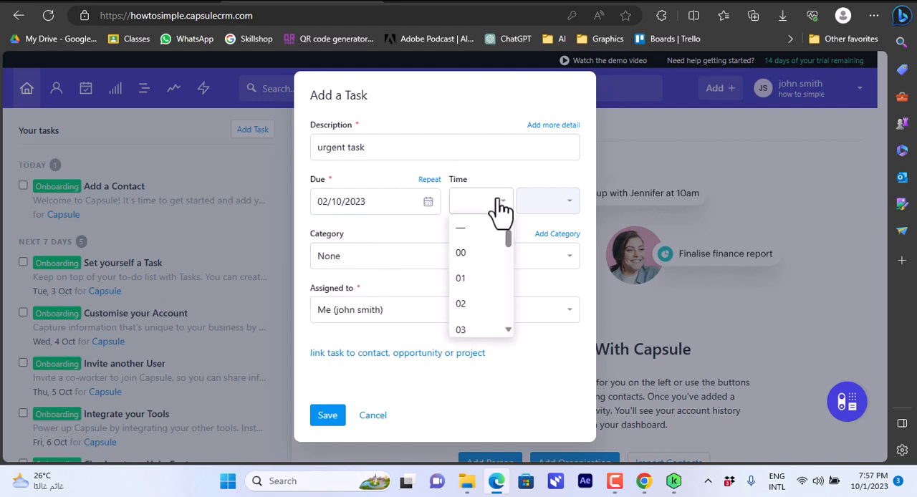
left_click(469, 279)
Set the task's category to Meeting, keep it assigned to yourself, and save the task.
left_click(457, 262)
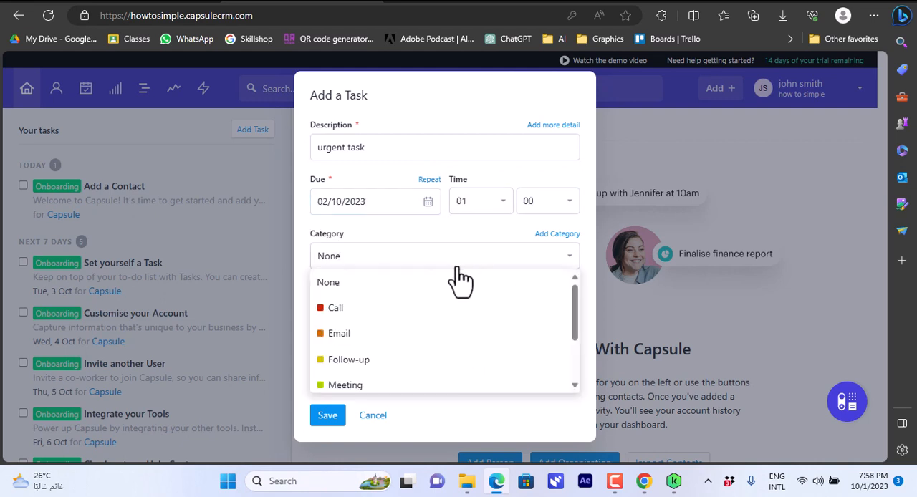
left_click_drag(575, 296, 571, 338)
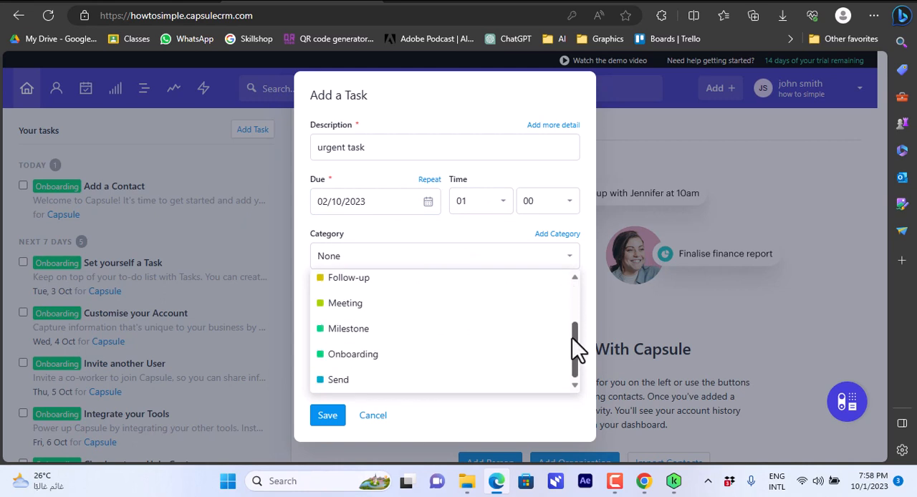
left_click(374, 305)
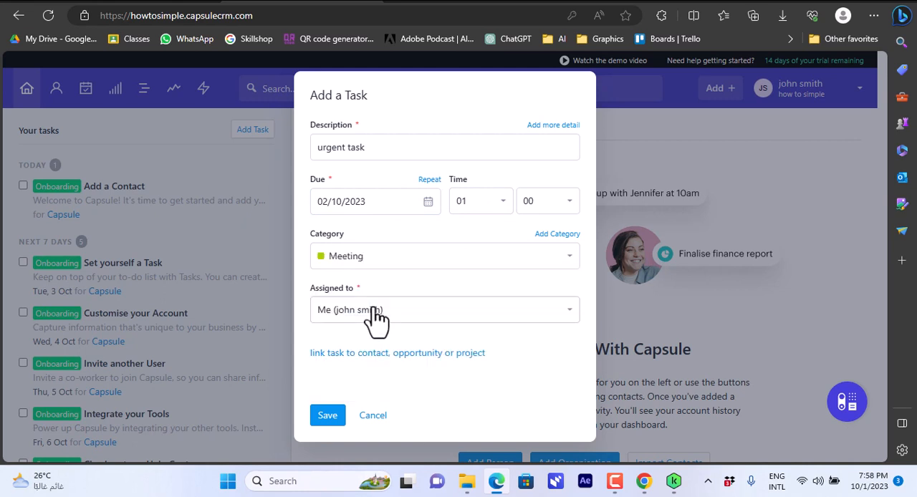
left_click(460, 319)
left_click(460, 327)
left_click(327, 416)
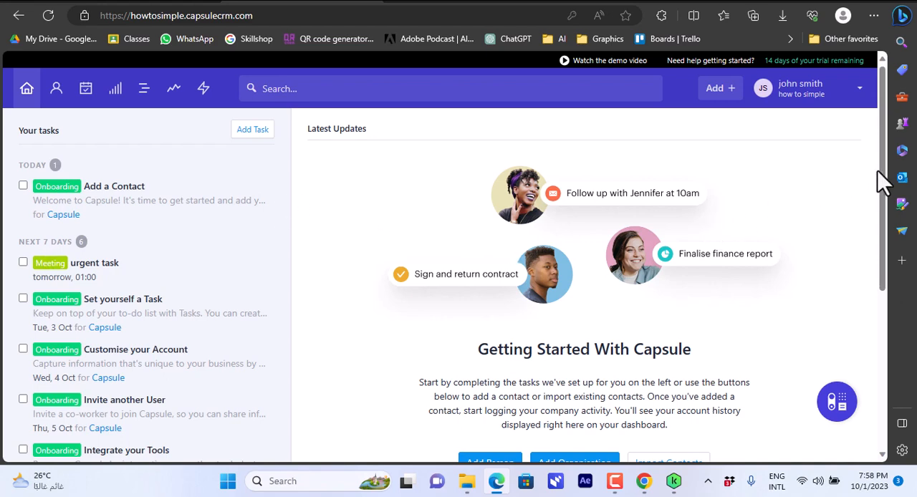
Look over the dashboard's task list and its getting-started options for adding or importing contacts.
left_click_drag(884, 180, 894, 418)
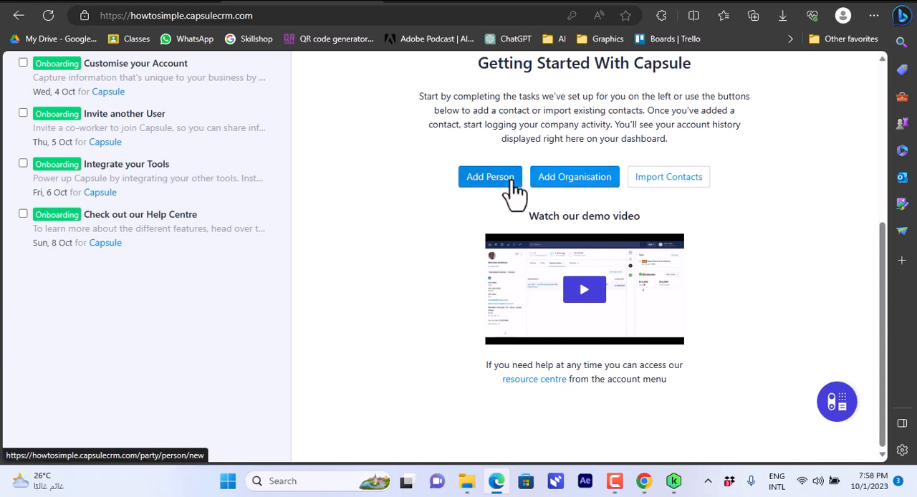
scroll(351, 287, "up", 3)
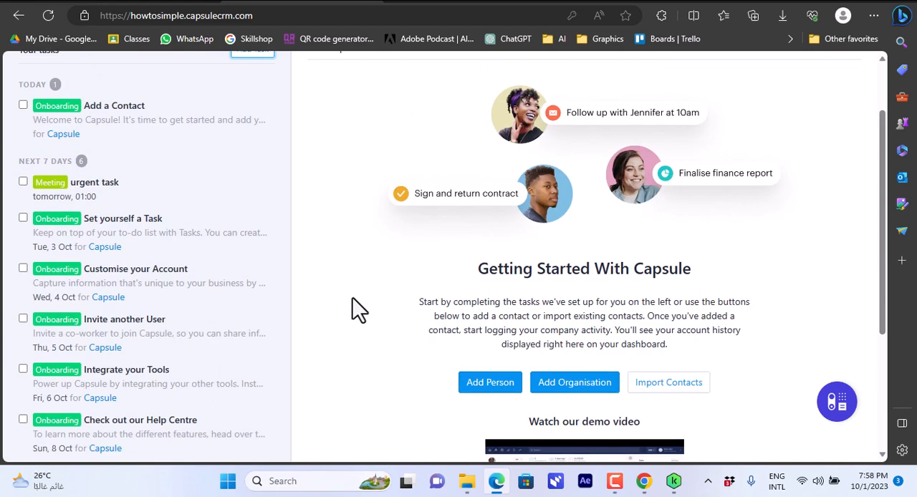
scroll(266, 141, "up", 2)
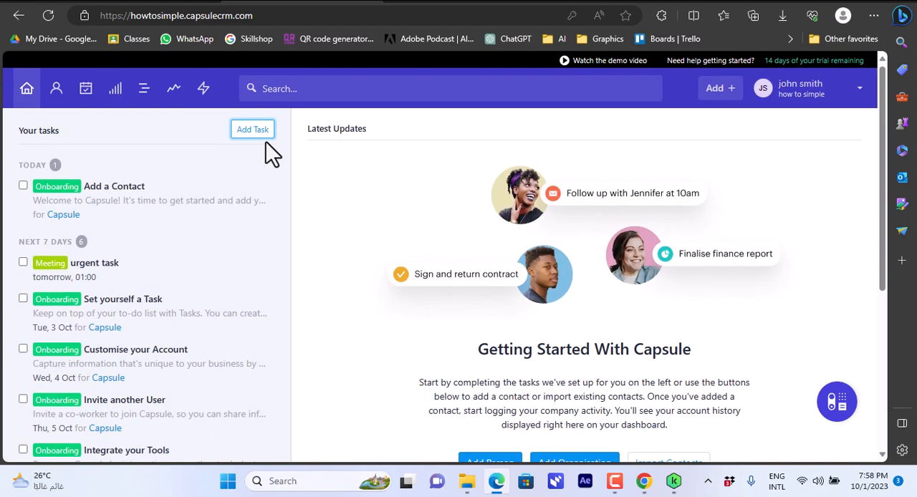
Look over the People & Organisations list, its contact import options, and its sort and column options.
left_click(57, 92)
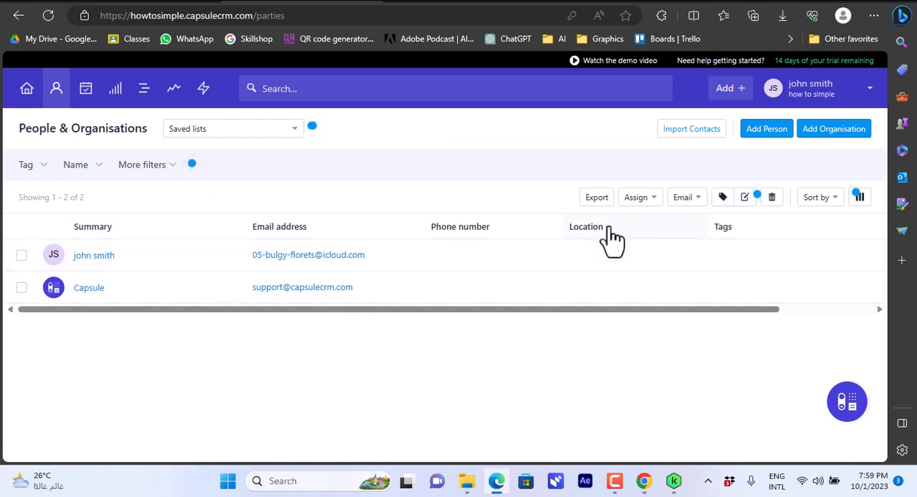
left_click(706, 147)
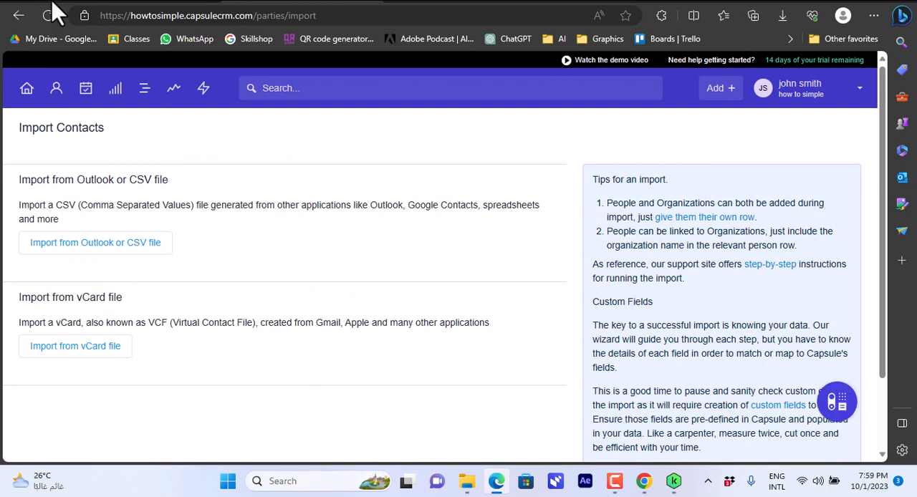
left_click(21, 15)
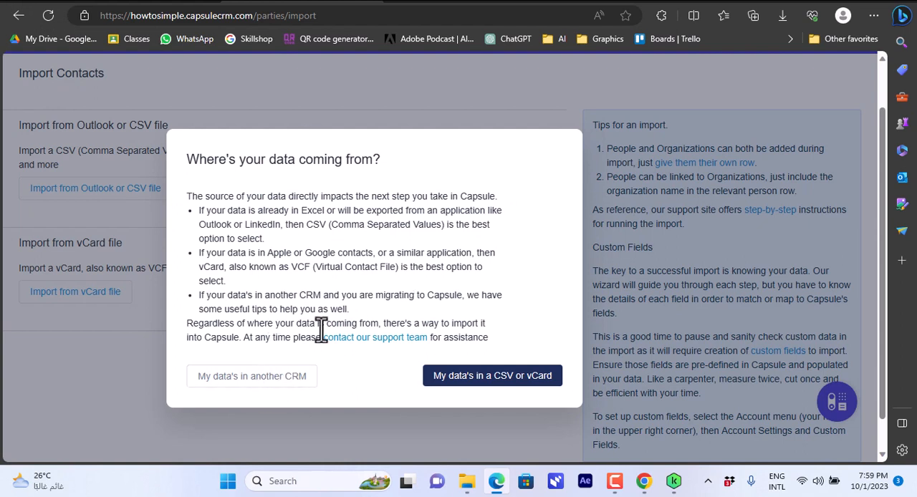
left_click(309, 382)
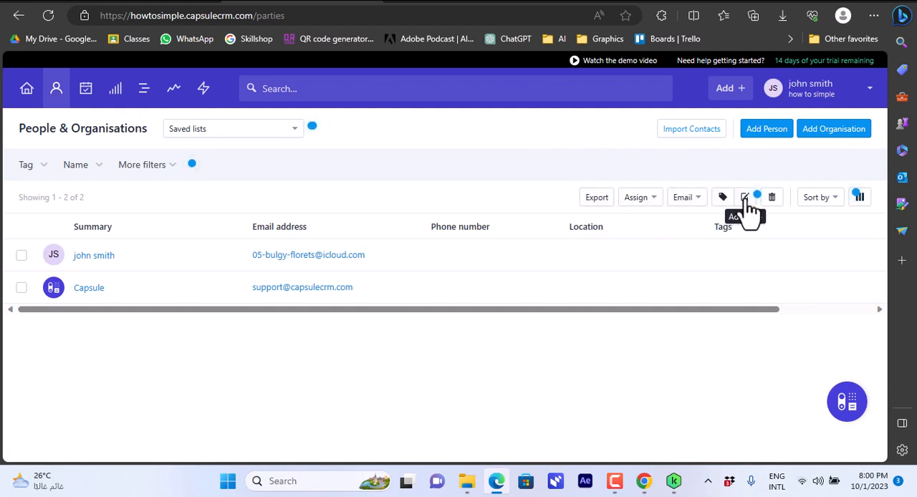
left_click(844, 198)
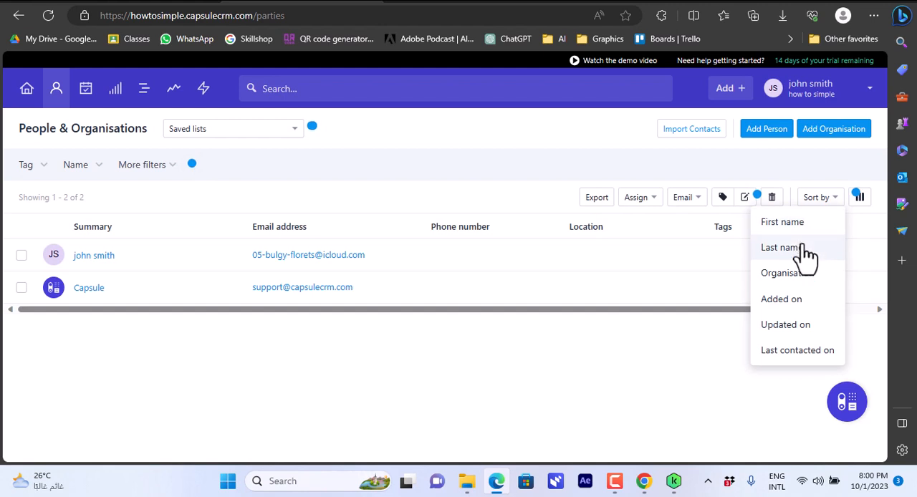
left_click(860, 198)
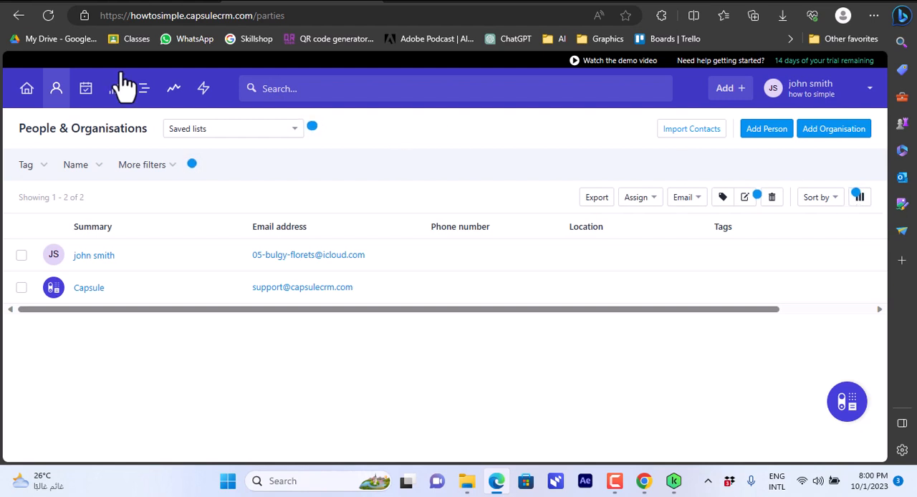
Examine the Calendar & Tasks page, including the urgent task's details and the current week's view.
left_click(86, 101)
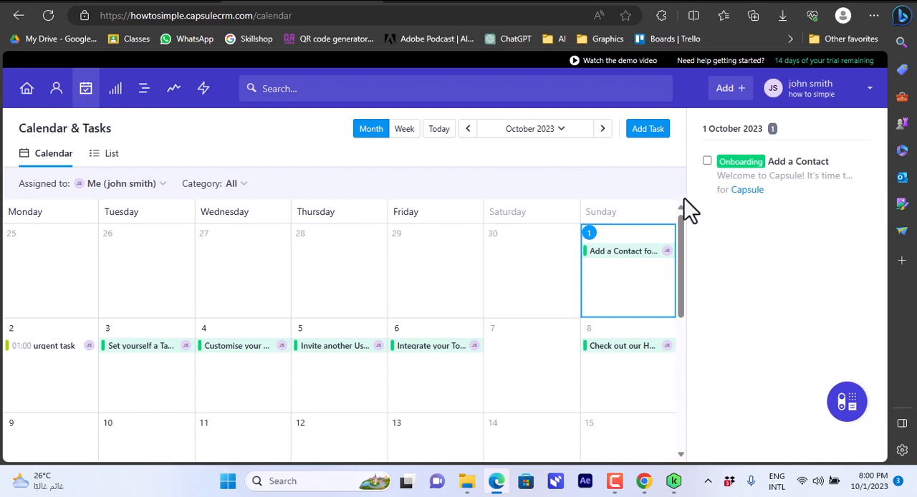
mouse_move(682, 231)
left_mouse_down()
mouse_move(680, 261)
mouse_move(680, 224)
left_mouse_up()
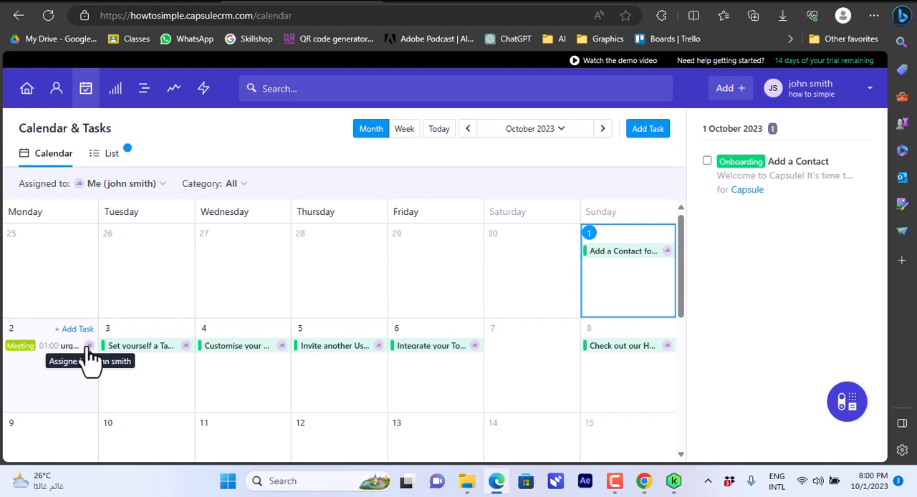
left_click(57, 347)
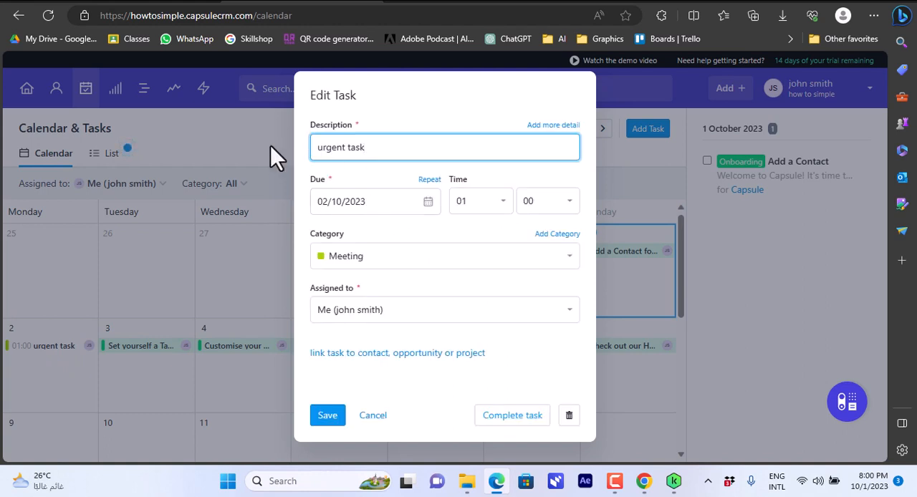
left_click(373, 415)
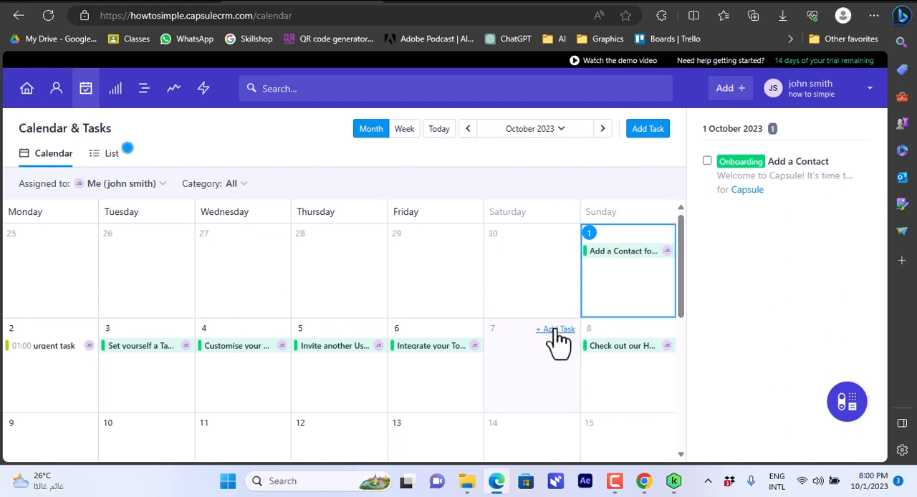
left_click(404, 131)
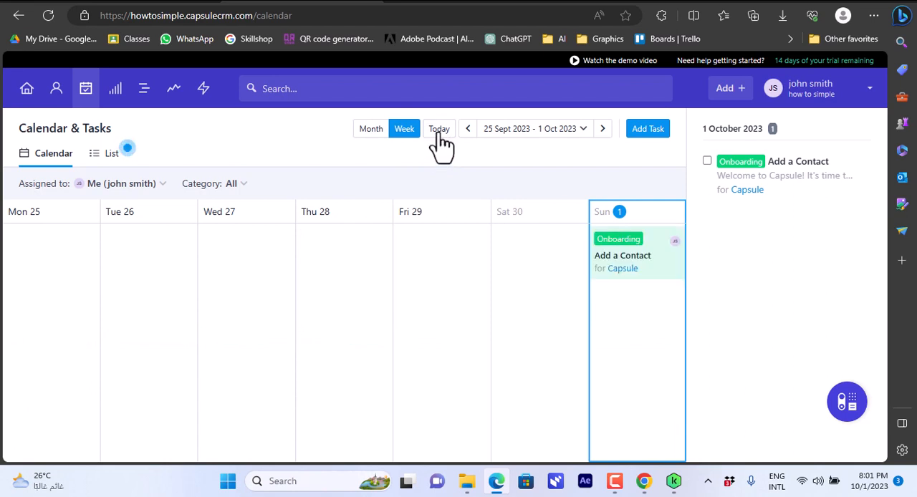
left_click(441, 131)
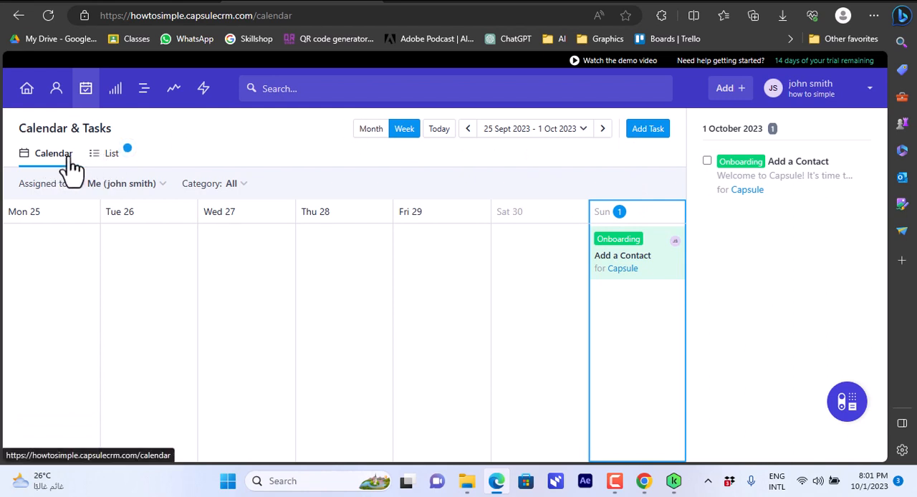
Mark the urgent task as complete in the task list and check the Category and Related to filter options.
left_click(101, 156)
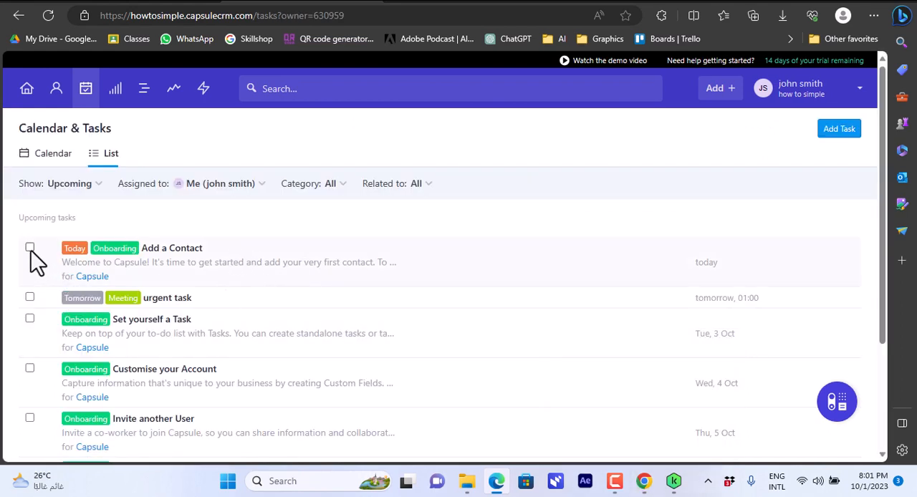
left_click(30, 298)
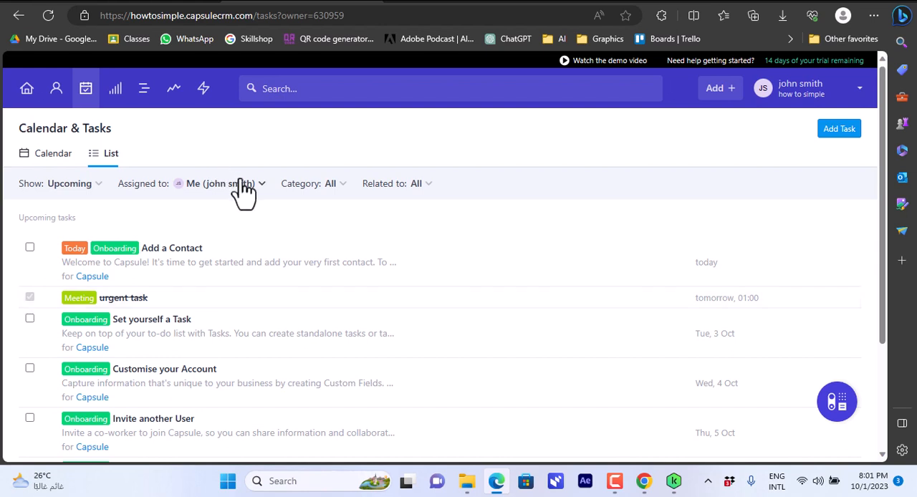
left_click(349, 196)
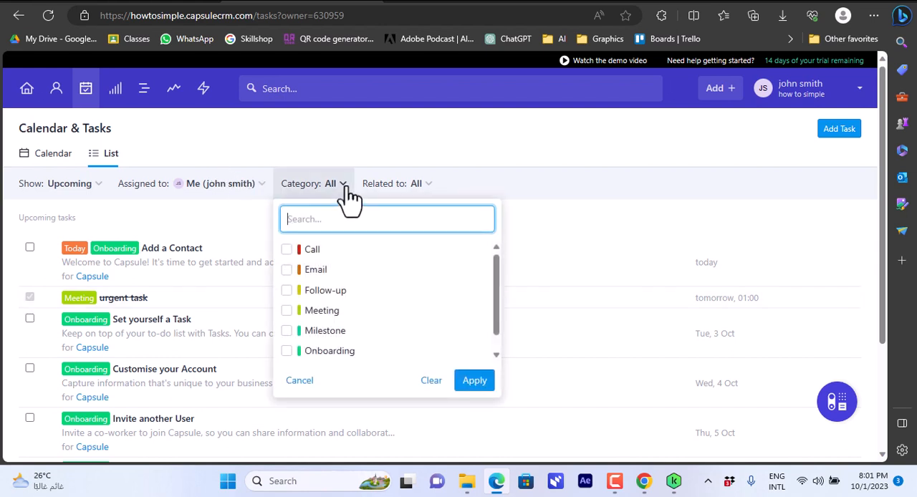
left_click(433, 193)
left_click(433, 193)
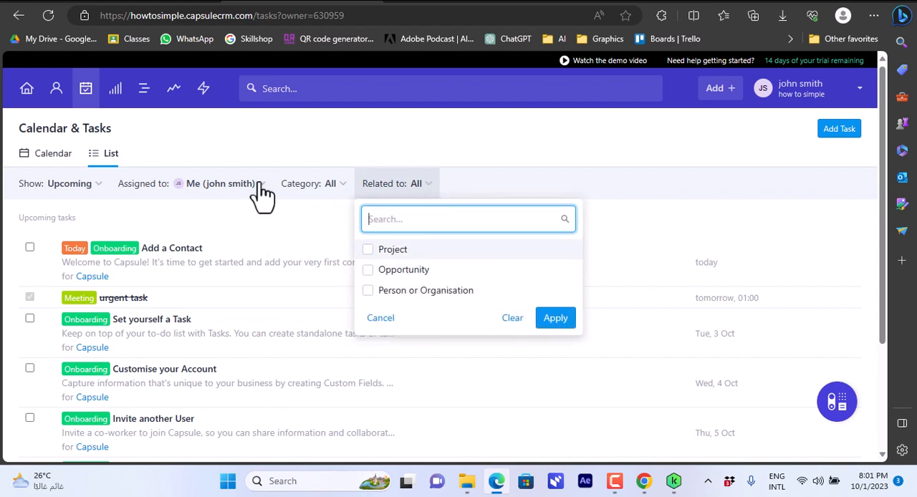
Look over the Sales Pipeline milestones and its dashboard, putting off the introductory guide with a reminder.
left_click(115, 92)
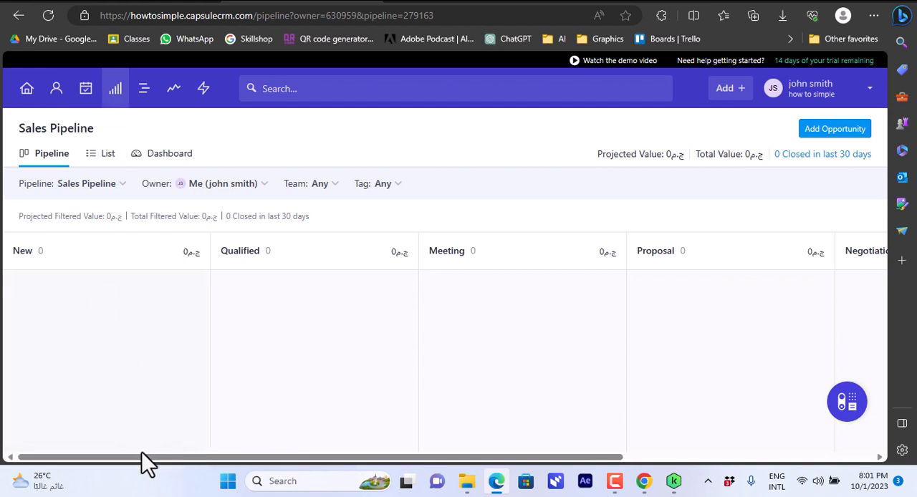
left_click_drag(143, 460, 151, 444)
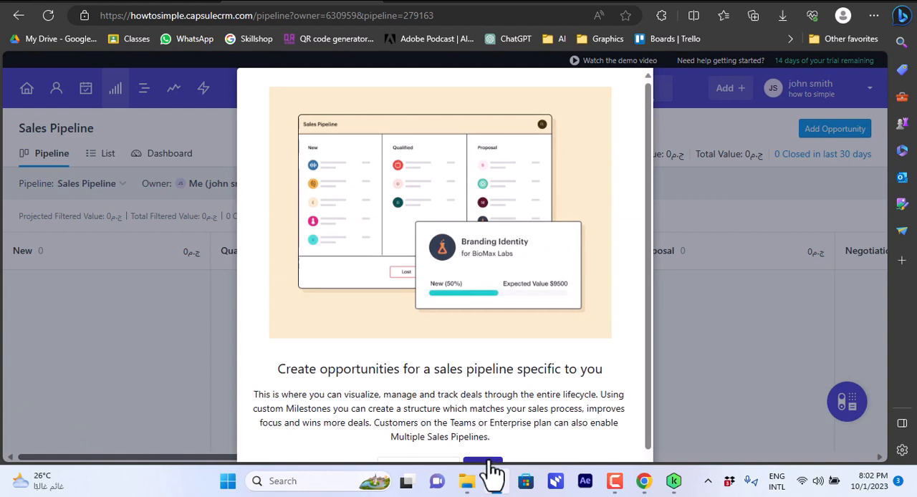
scroll(649, 336, "down", 1)
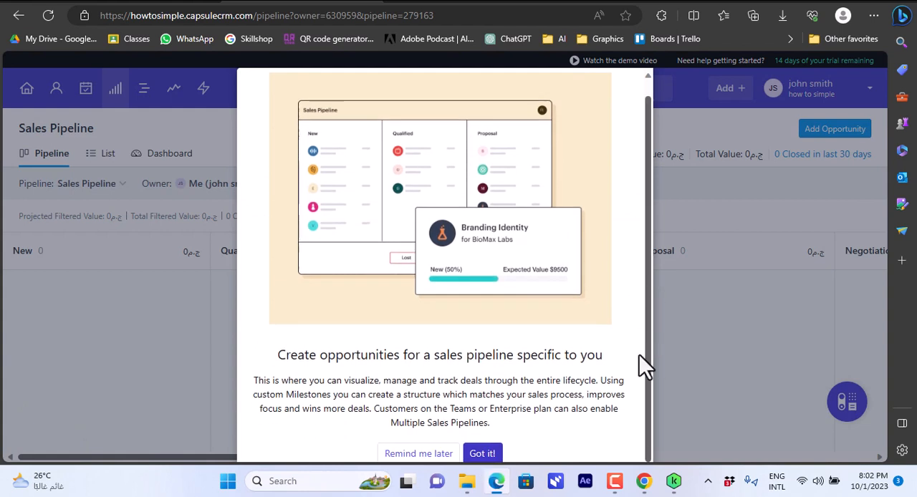
left_click(409, 459)
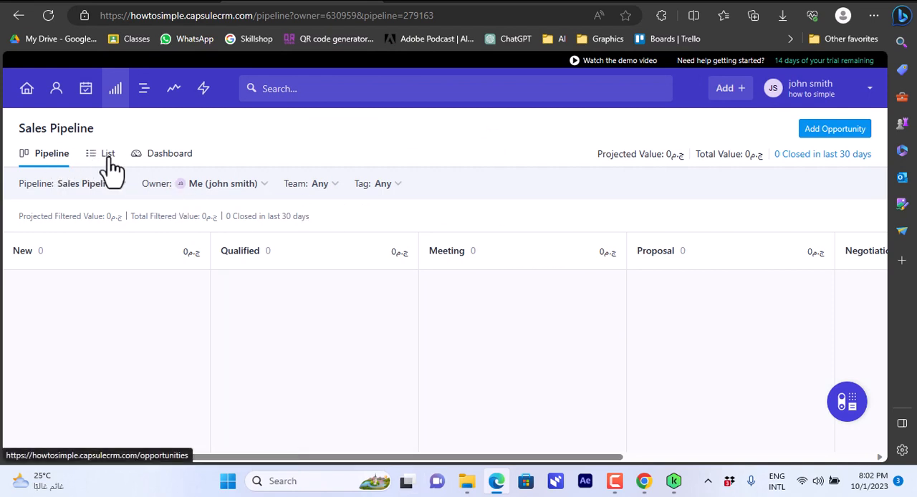
left_click(163, 159)
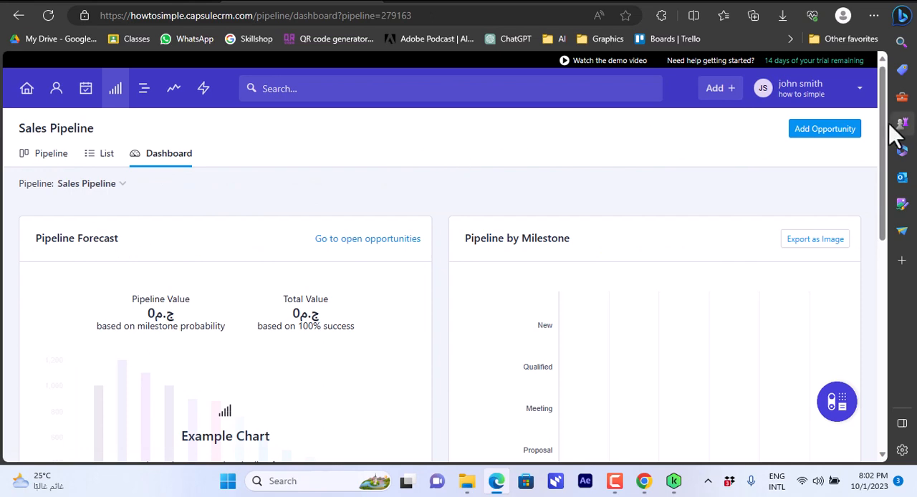
left_click_drag(884, 130, 867, 56)
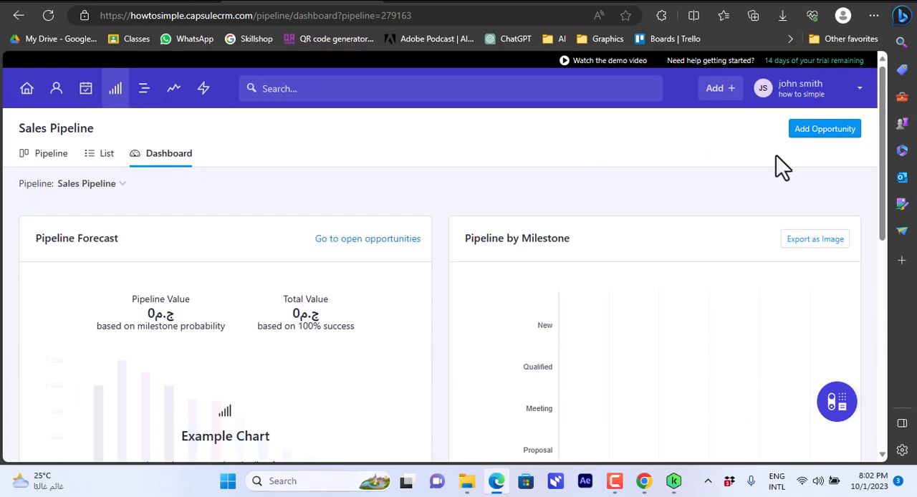
Start a new opportunity from the pipeline board, name it "great deal" and enter "how to simple" as its related contact.
left_click(45, 155)
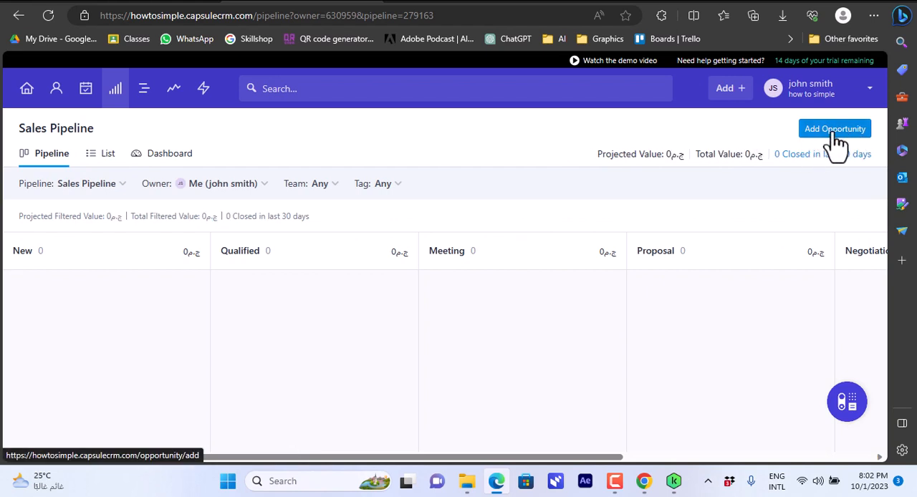
left_click(836, 140)
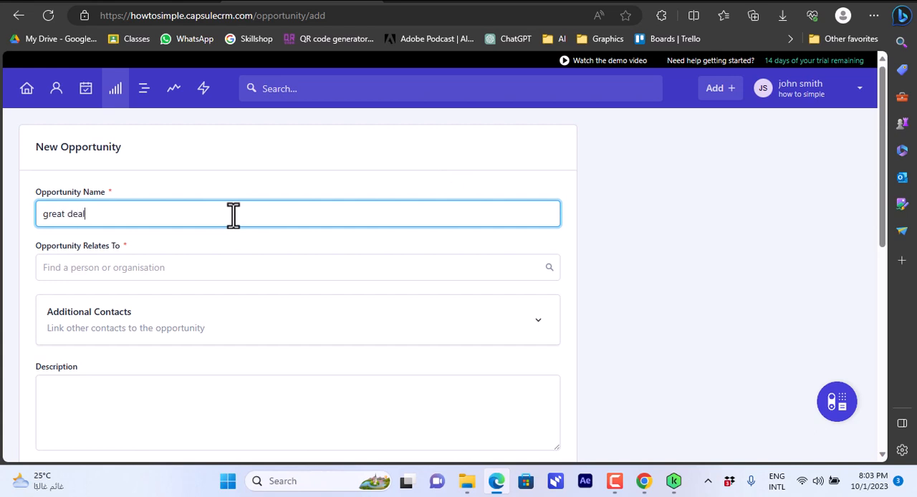
left_click(445, 272)
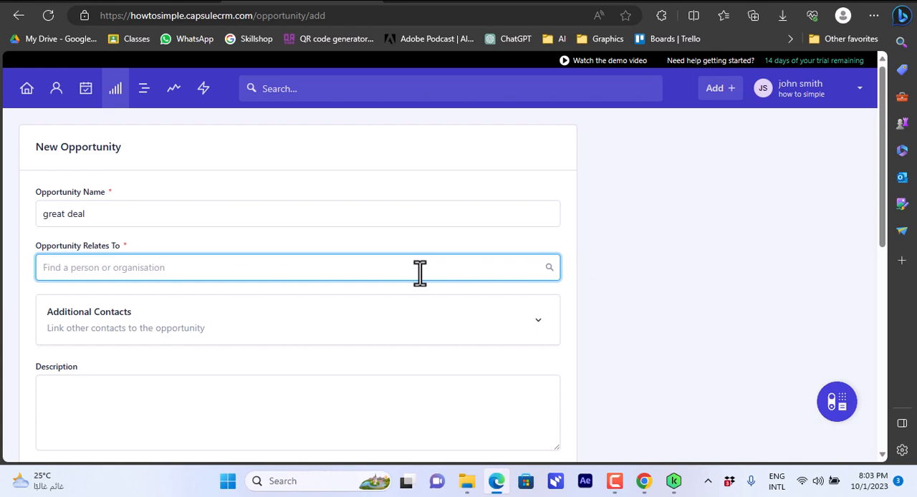
type("how to simple")
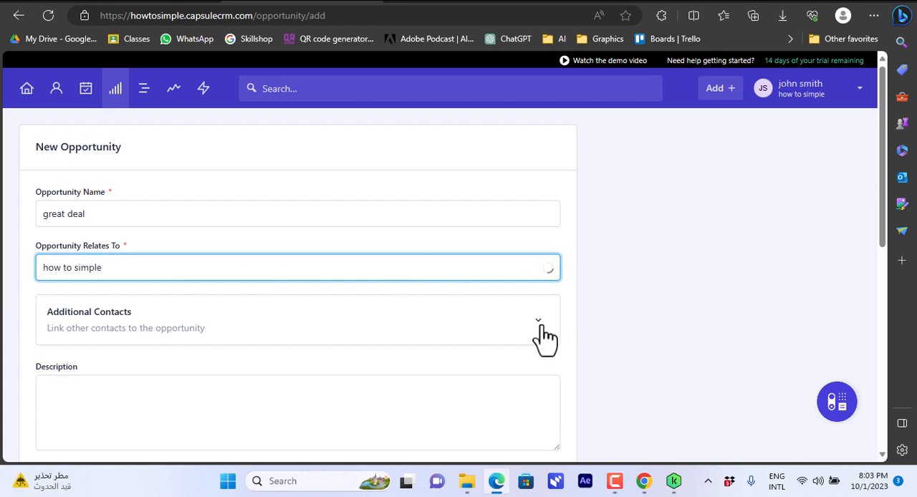
Check the opportunity's Tags and Pipeline choices, leave the remaining fields at their defaults, and save it.
scroll(882, 236, "down", 3)
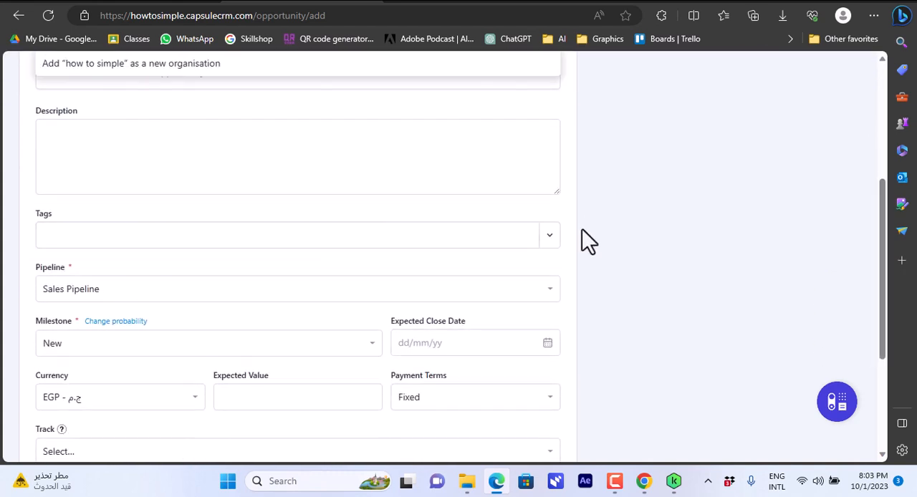
left_click(553, 239)
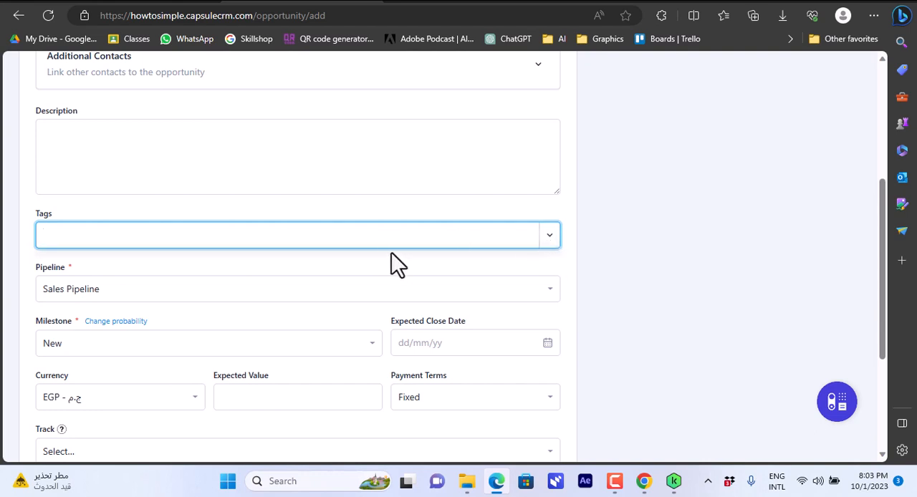
left_click(551, 288)
left_click(551, 290)
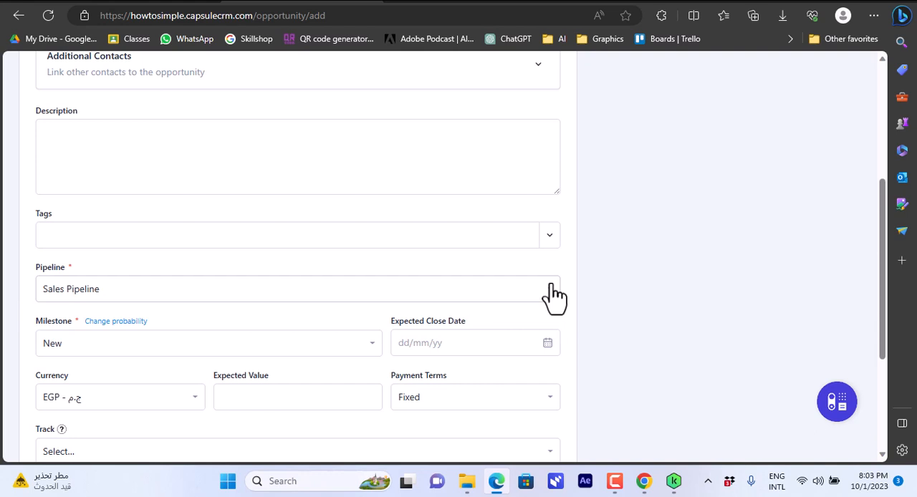
left_click(549, 242)
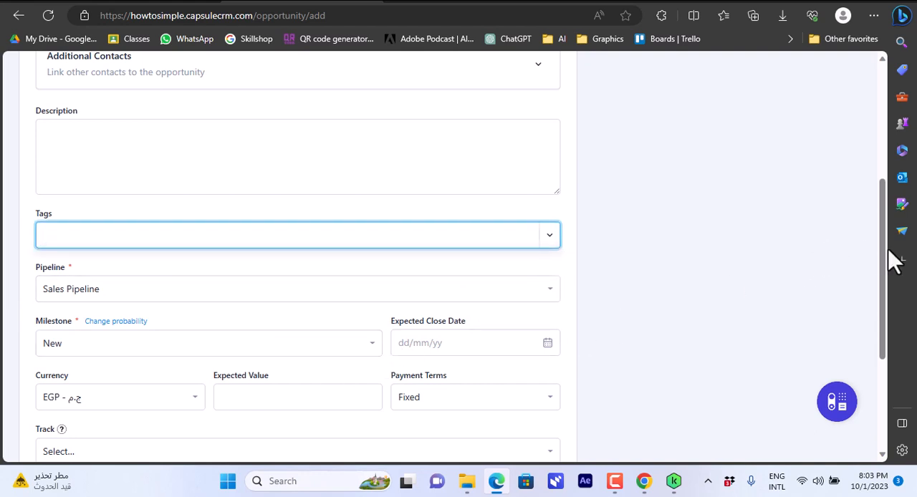
left_click_drag(883, 266, 881, 361)
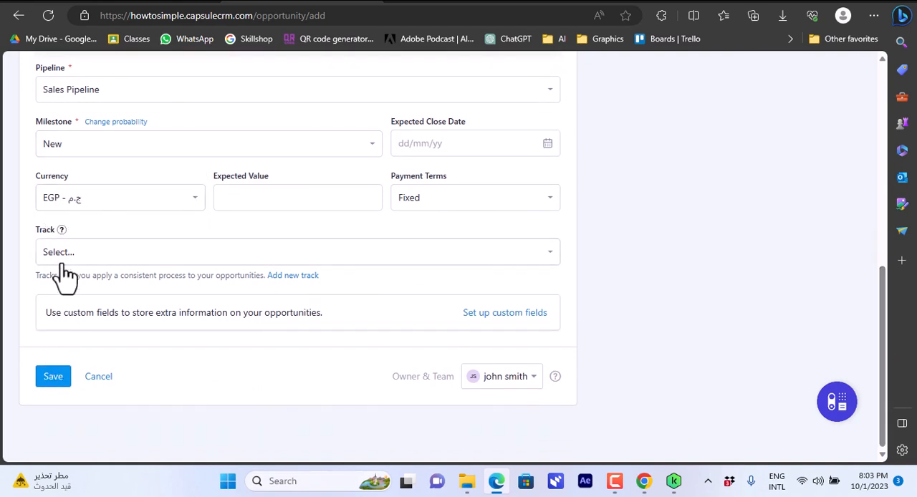
left_click(52, 374)
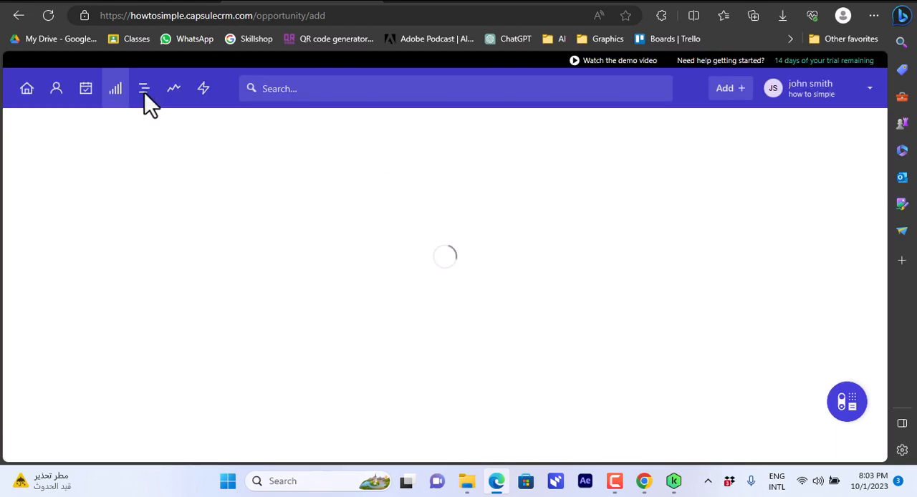
Look over the Projects board's stages and the report of activity completed by user.
left_click(141, 91)
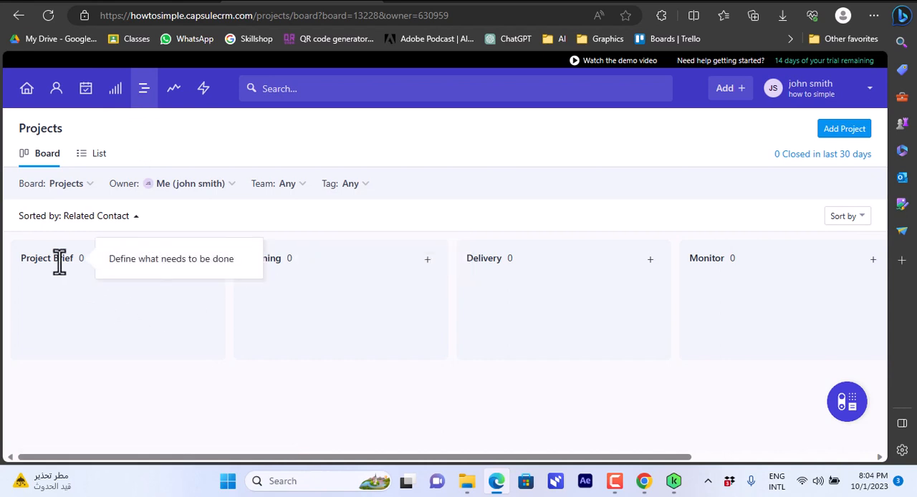
mouse_move(289, 265)
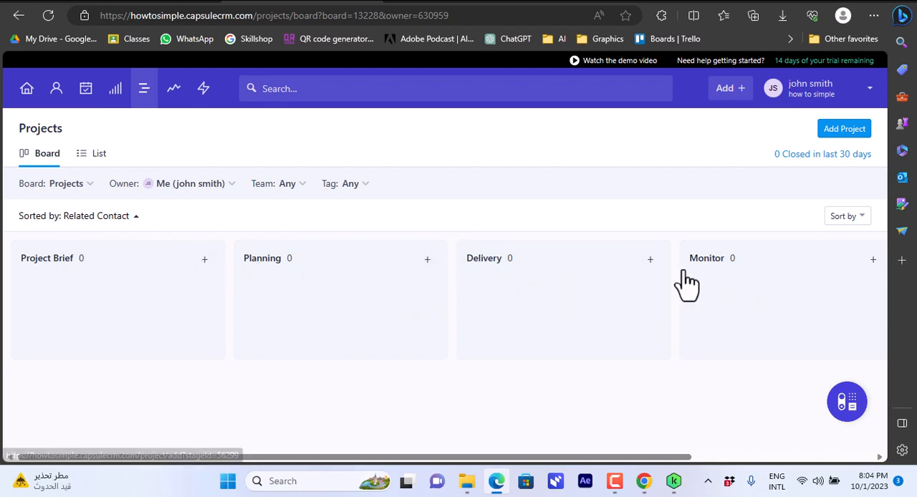
left_click(176, 101)
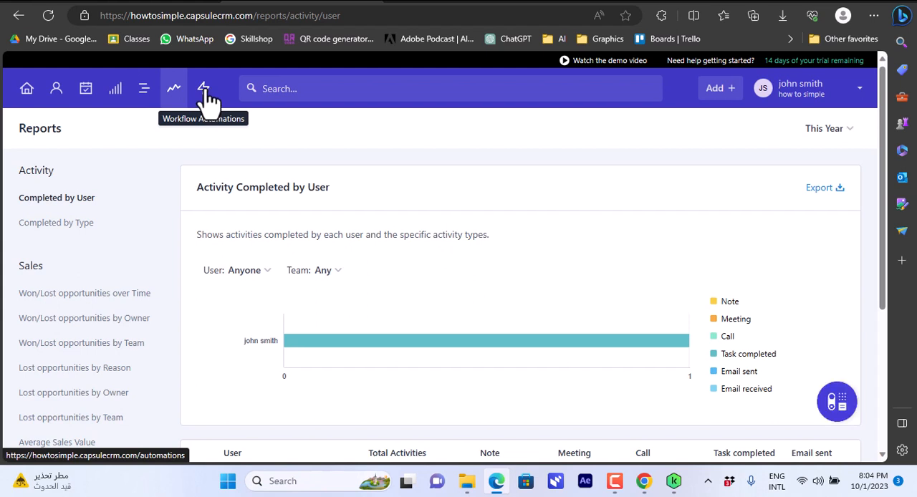
Look through the Workflow Automations page for opportunities, including its guide video and option to add an automation.
left_click(204, 91)
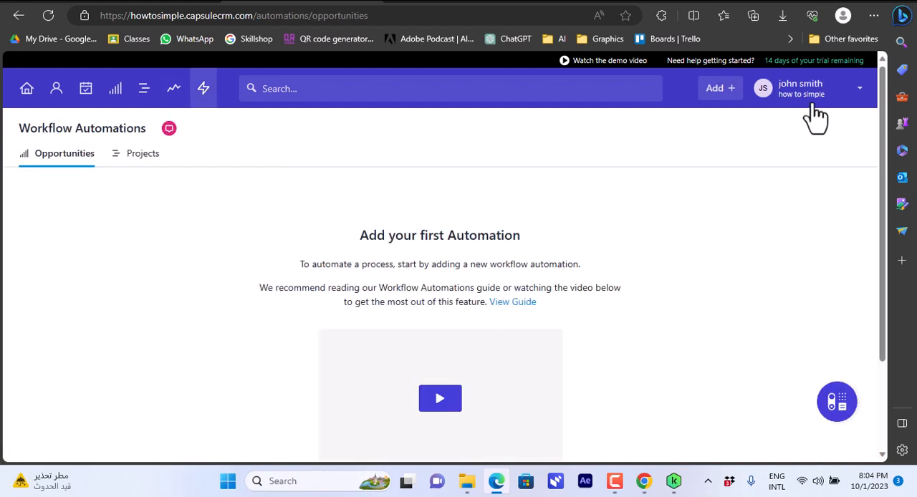
scroll(886, 129, "down", 2)
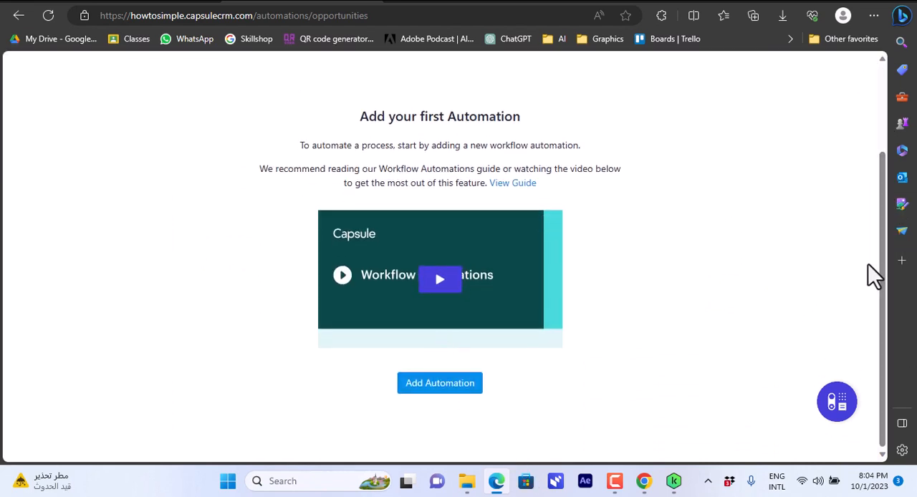
left_click_drag(883, 267, 884, 150)
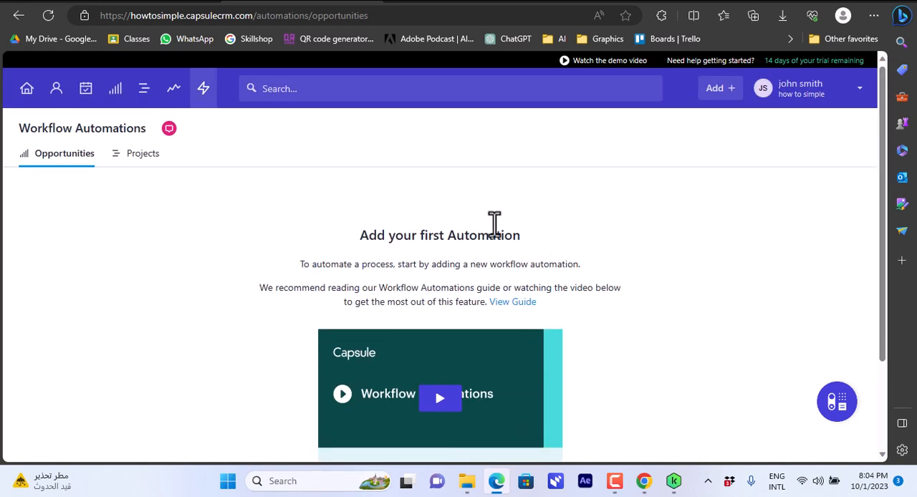